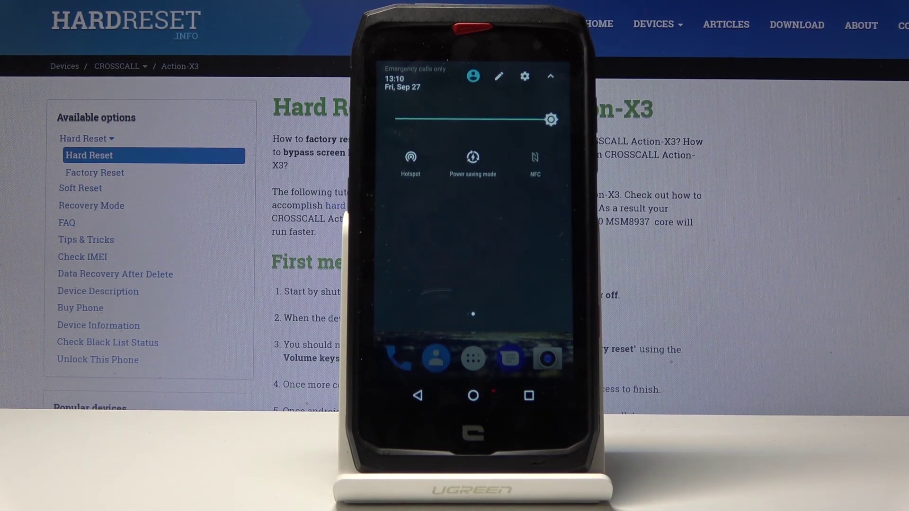
Step: Turn off the portable hotspot from its quick settings tile and dismiss the panel to the home screen
click(411, 157)
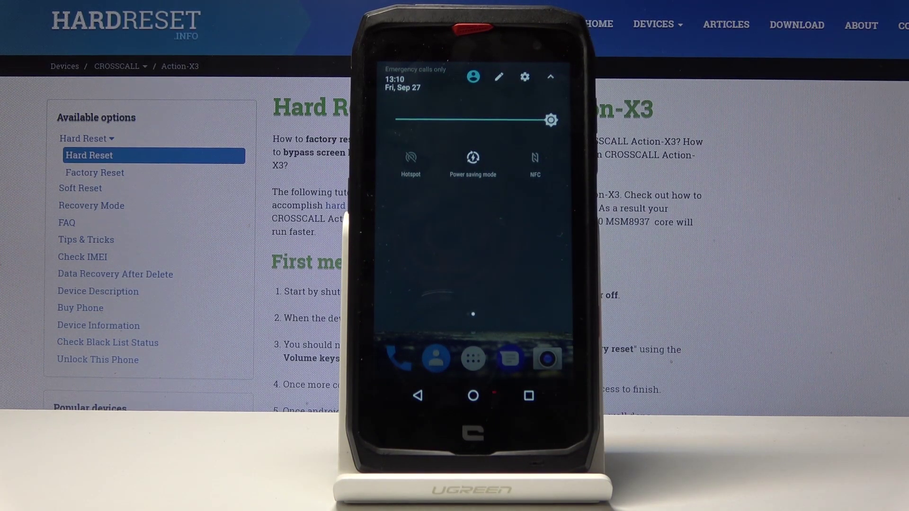
click(511, 362)
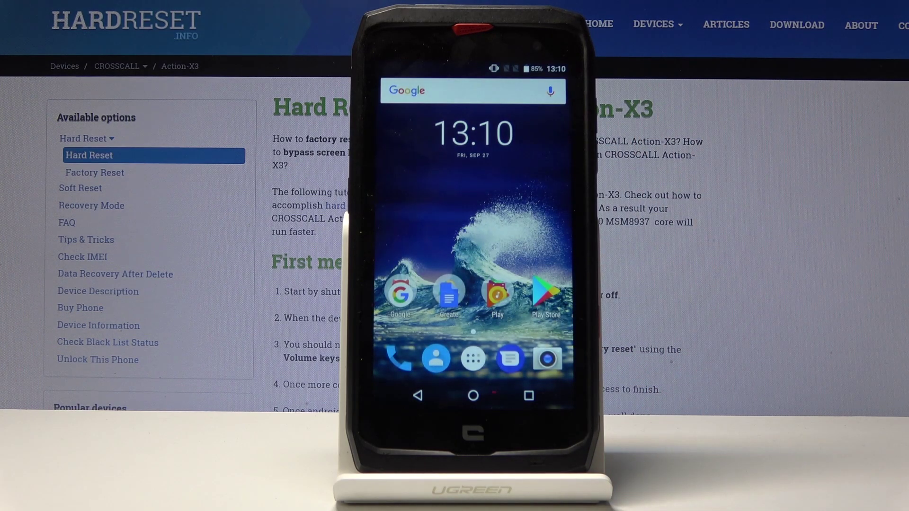